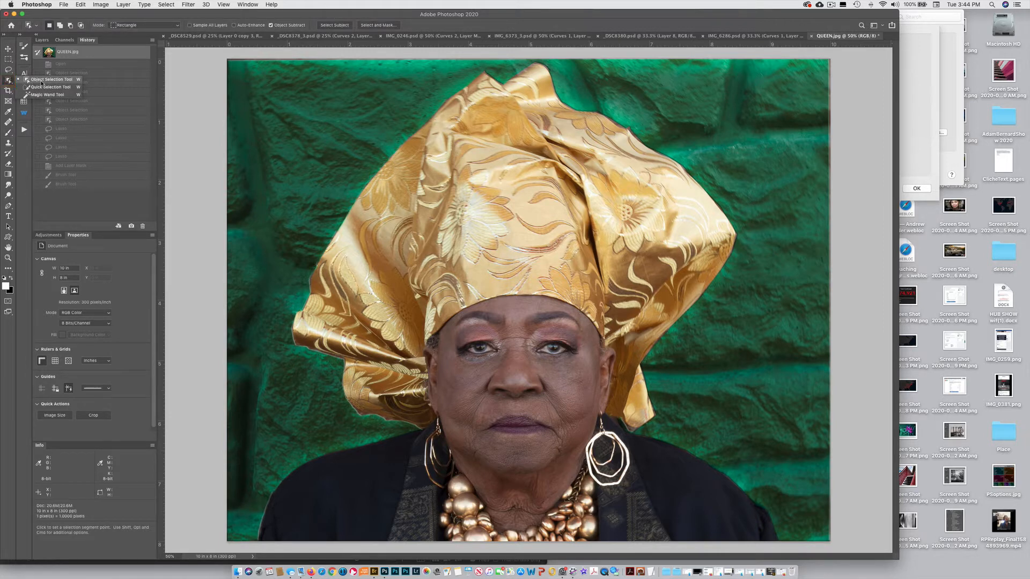
Select the woman and her headwrap with the Object Selection tool, framing an area about 8.9 by 8 inches.
{"action": "left_click", "coordinate": [48, 79]}
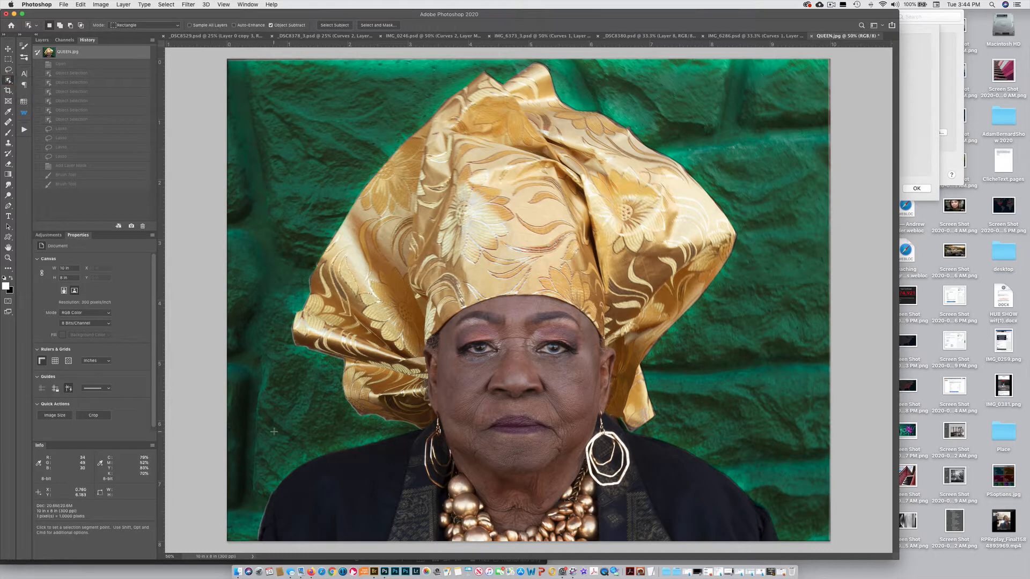
{"action": "left_click_drag", "start_coordinate": [256, 542], "coordinate": [791, 62]}
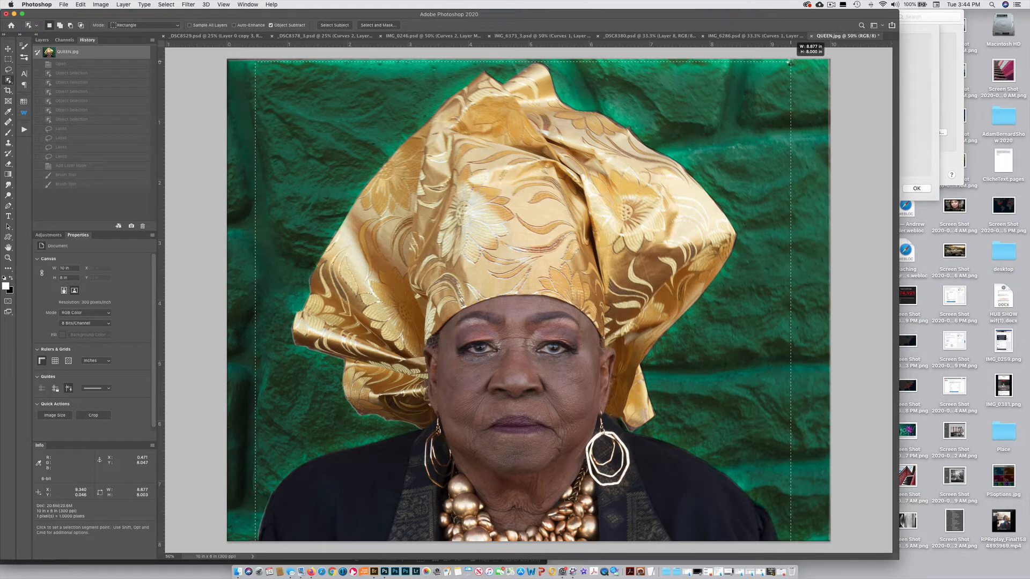
{"action": "left_click_drag", "start_coordinate": [790, 62], "coordinate": [791, 63]}
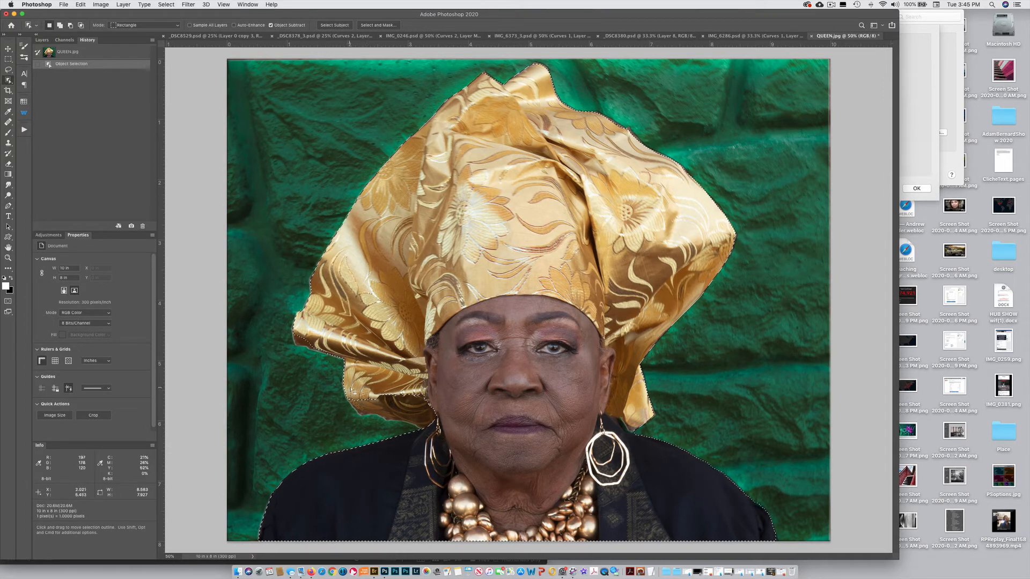
Add the missed lower-left fold of the headwrap to the selection and trim the excess background beneath it using Object Selection.
{"action": "key", "text": "alt"}
{"action": "key", "text": "shift"}
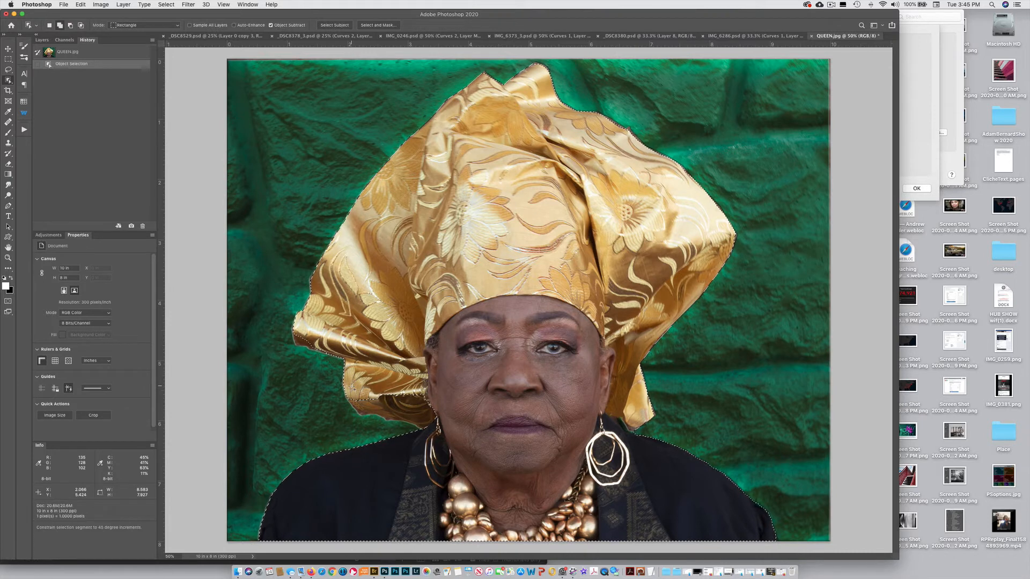
{"action": "left_click_drag", "start_coordinate": [343, 395], "coordinate": [445, 444]}
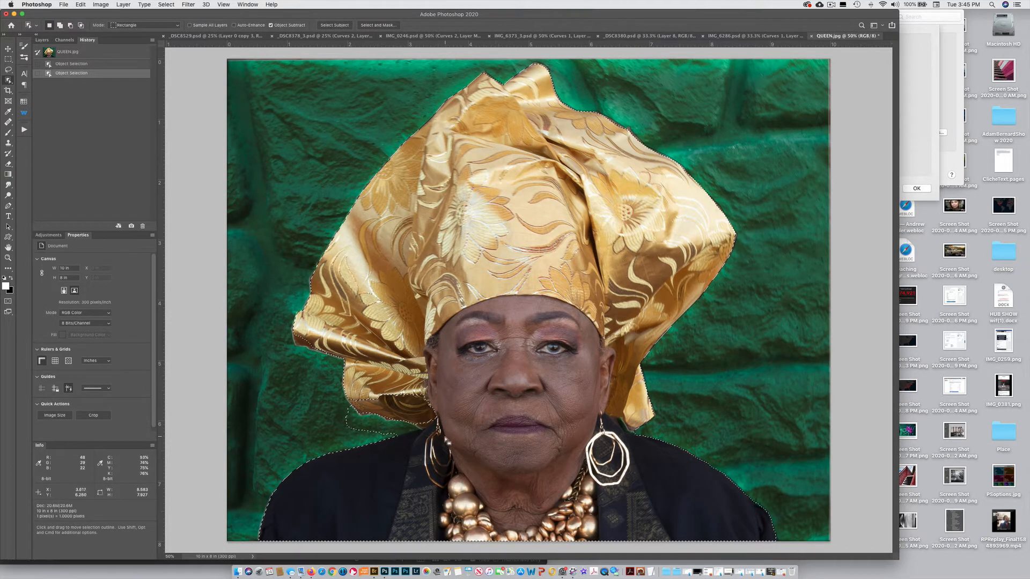
{"action": "key", "text": "shift"}
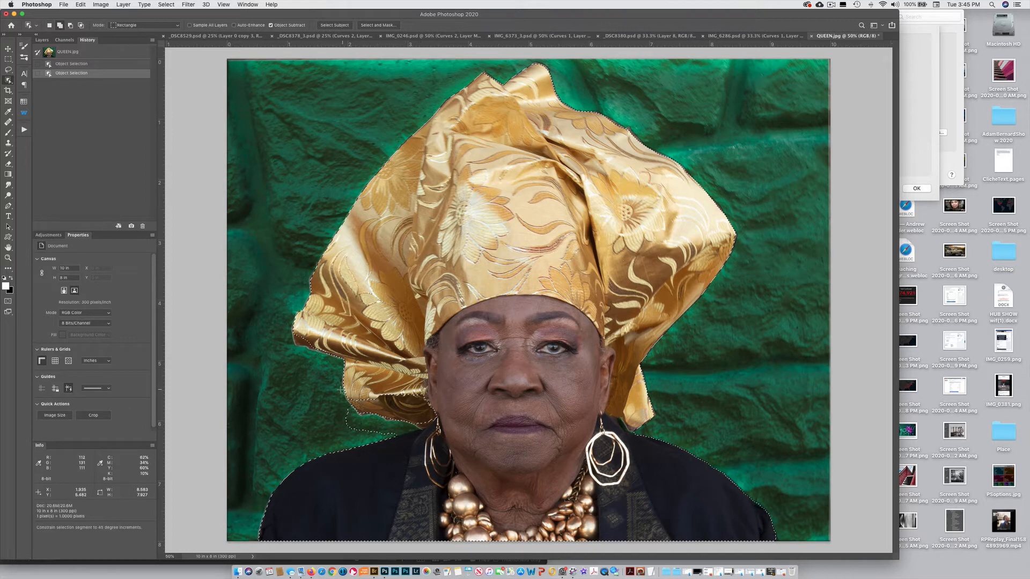
{"action": "left_click_drag", "start_coordinate": [337, 385], "coordinate": [479, 479]}
{"action": "left_click_drag", "start_coordinate": [405, 386], "coordinate": [447, 409]}
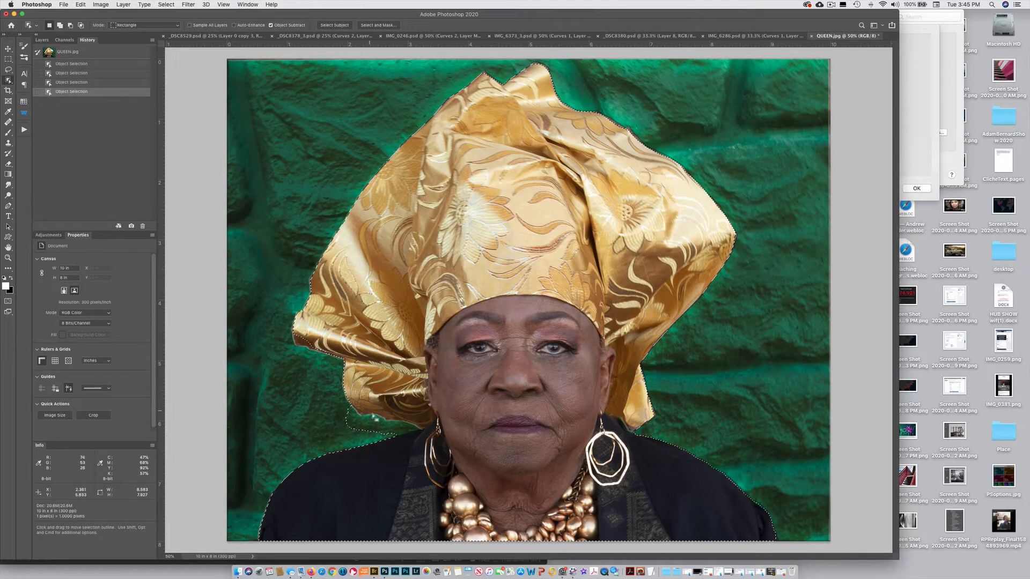
{"action": "left_click_drag", "start_coordinate": [345, 399], "coordinate": [439, 426]}
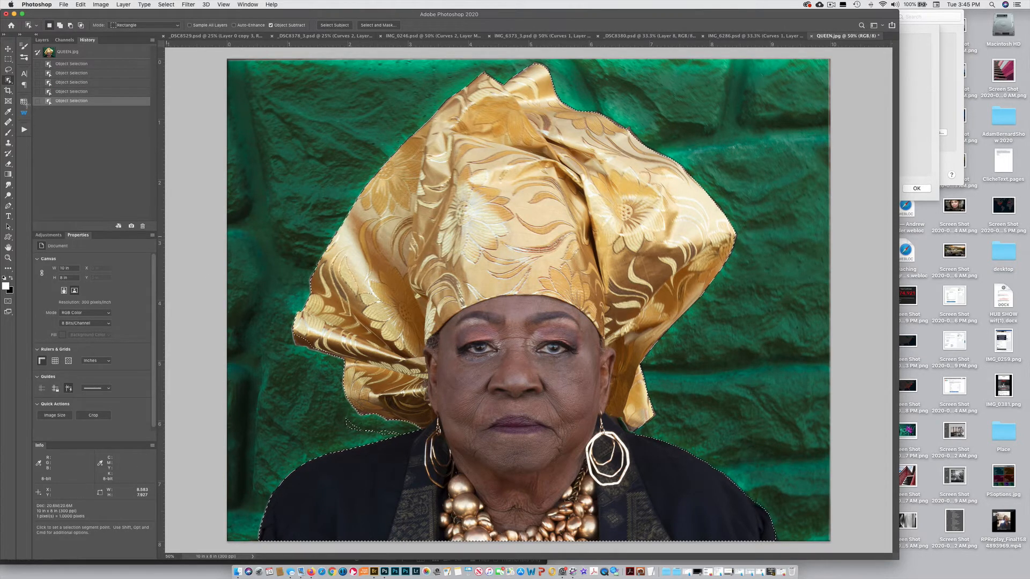
Clean up the selection edges around the headwrap's left side with the Lasso and turn the selection into a layer mask.
{"action": "key", "text": "l"}
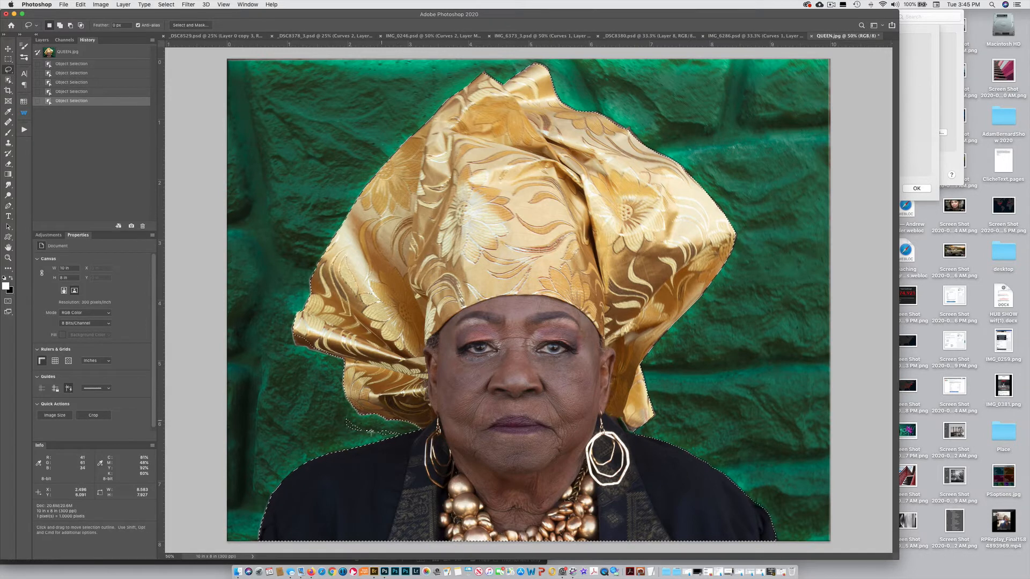
{"action": "mouse_move", "coordinate": [370, 432]}
{"action": "left_mouse_down"}
{"action": "mouse_move", "coordinate": [333, 424]}
{"action": "mouse_move", "coordinate": [351, 414]}
{"action": "mouse_move", "coordinate": [402, 429]}
{"action": "mouse_move", "coordinate": [391, 436]}
{"action": "mouse_move", "coordinate": [370, 425]}
{"action": "mouse_move", "coordinate": [407, 430]}
{"action": "left_mouse_up"}
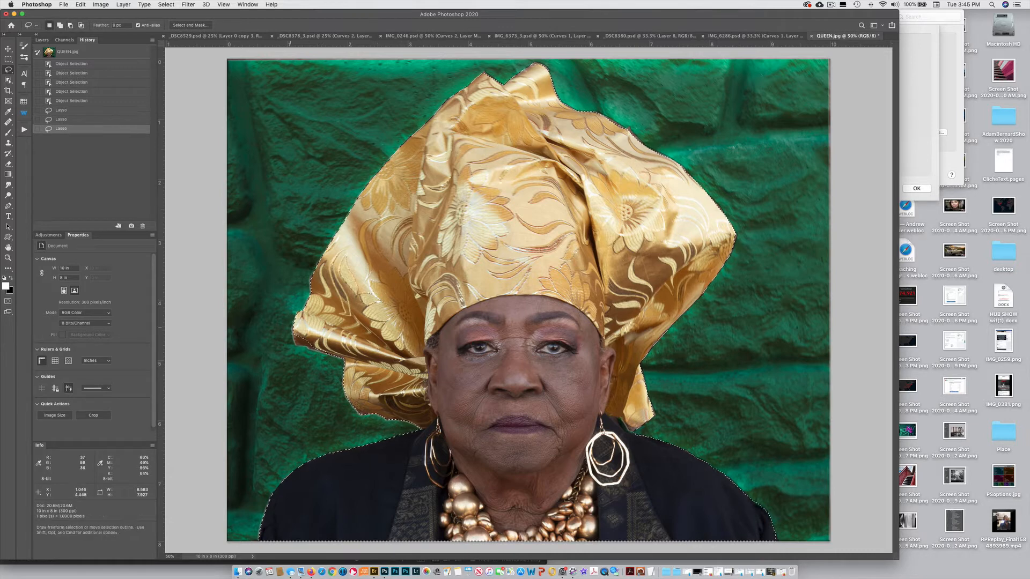
{"action": "key", "text": "shift"}
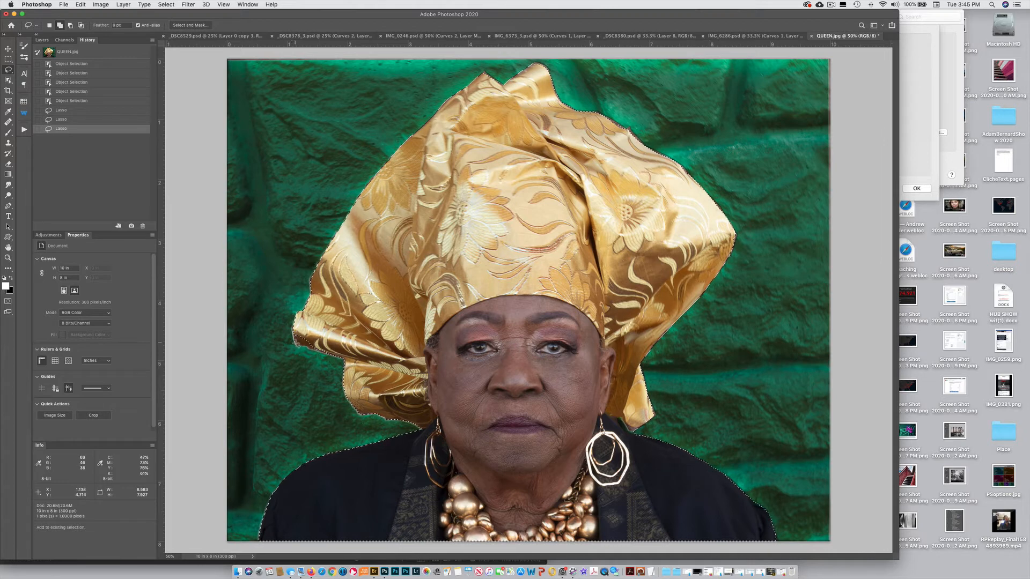
{"action": "mouse_move", "coordinate": [302, 338]}
{"action": "left_mouse_down"}
{"action": "mouse_move", "coordinate": [306, 353]}
{"action": "mouse_move", "coordinate": [329, 354]}
{"action": "left_mouse_up"}
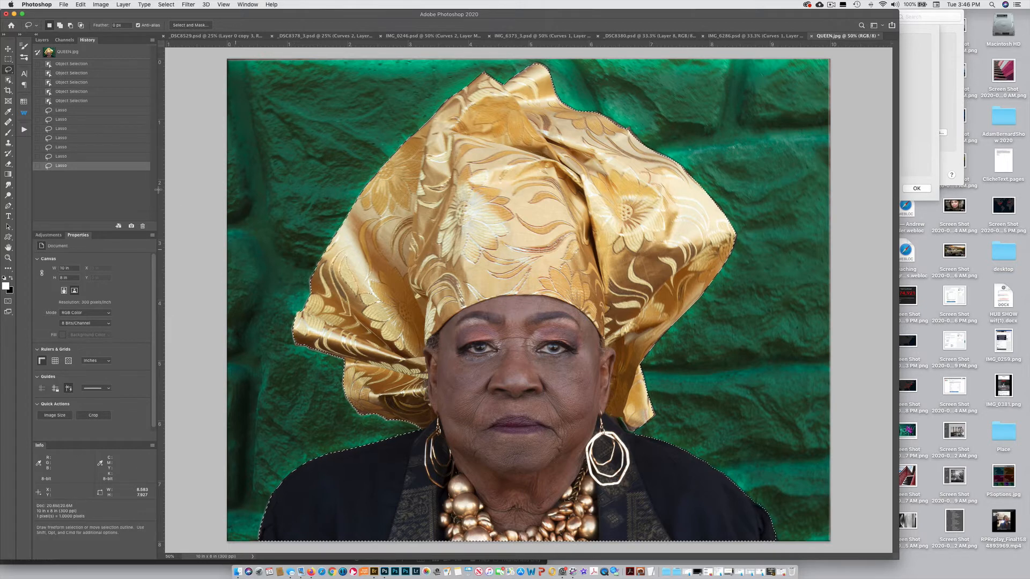
{"action": "left_click", "coordinate": [42, 40]}
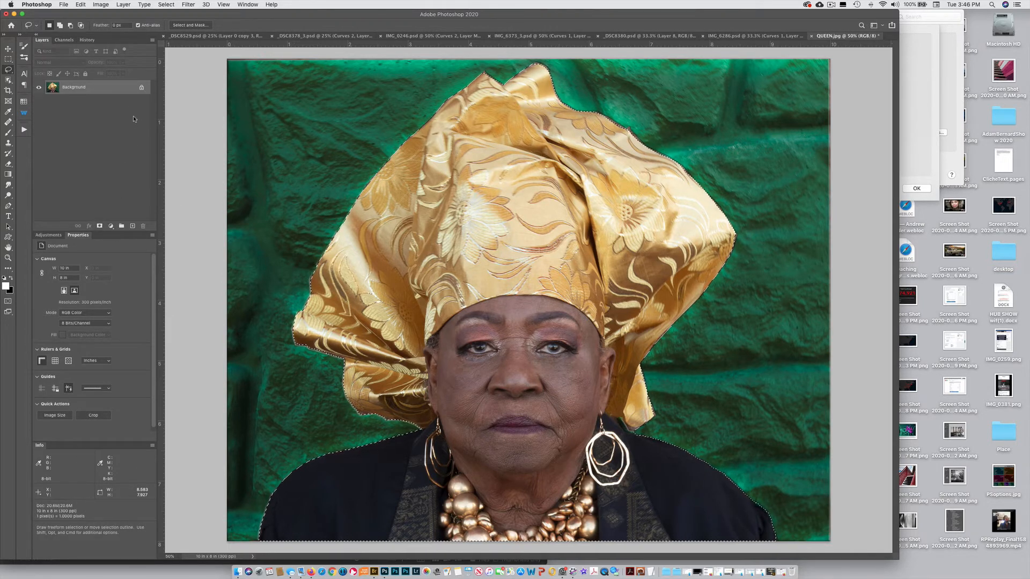
{"action": "left_click", "coordinate": [99, 226]}
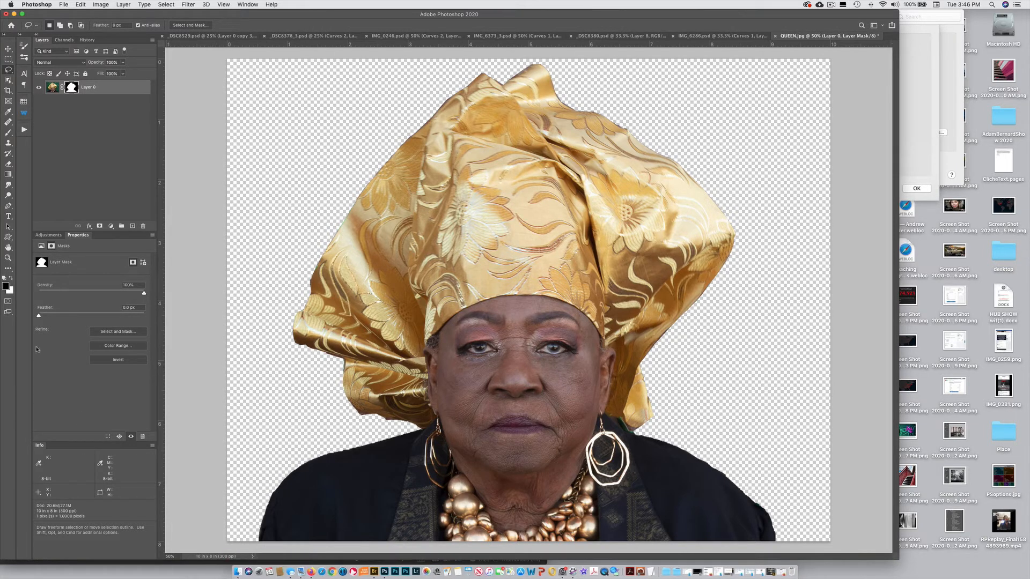
Create a new layer filled with bright green and place it beneath the masked portrait layer.
{"action": "left_click", "coordinate": [6, 286]}
{"action": "left_click", "coordinate": [117, 281]}
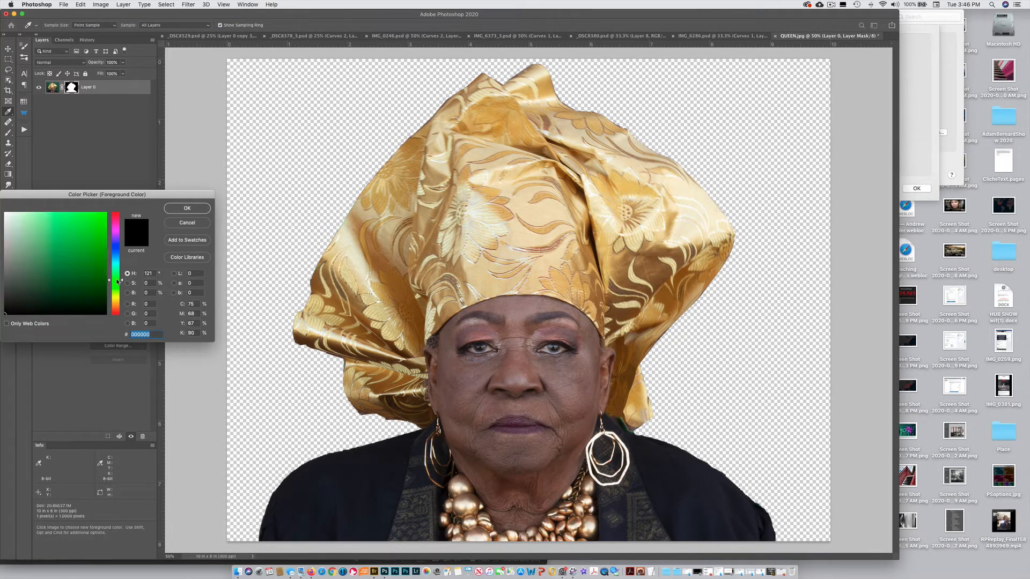
{"action": "left_click_drag", "start_coordinate": [97, 270], "coordinate": [103, 258]}
{"action": "left_click", "coordinate": [182, 209]}
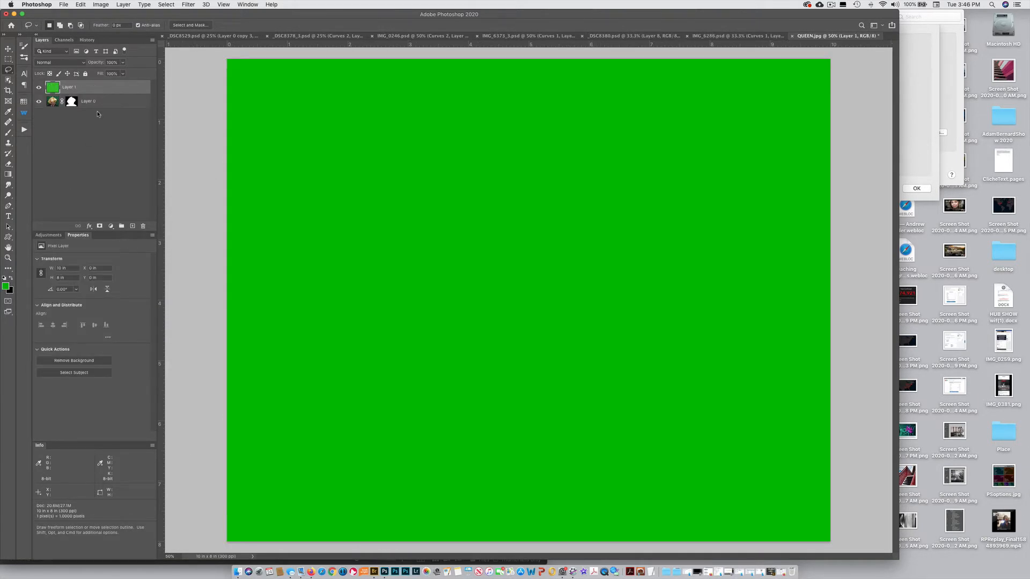
{"action": "left_click_drag", "start_coordinate": [100, 88], "coordinate": [100, 123]}
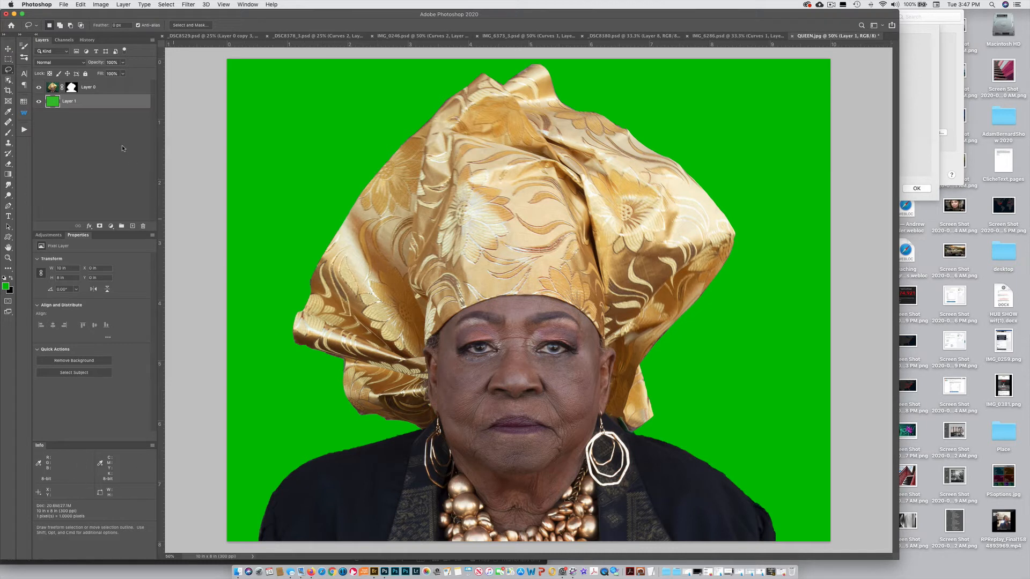
Soften the portrait's layer mask with a Gaussian Blur of 1.0 pixel radius.
{"action": "left_click", "coordinate": [70, 86]}
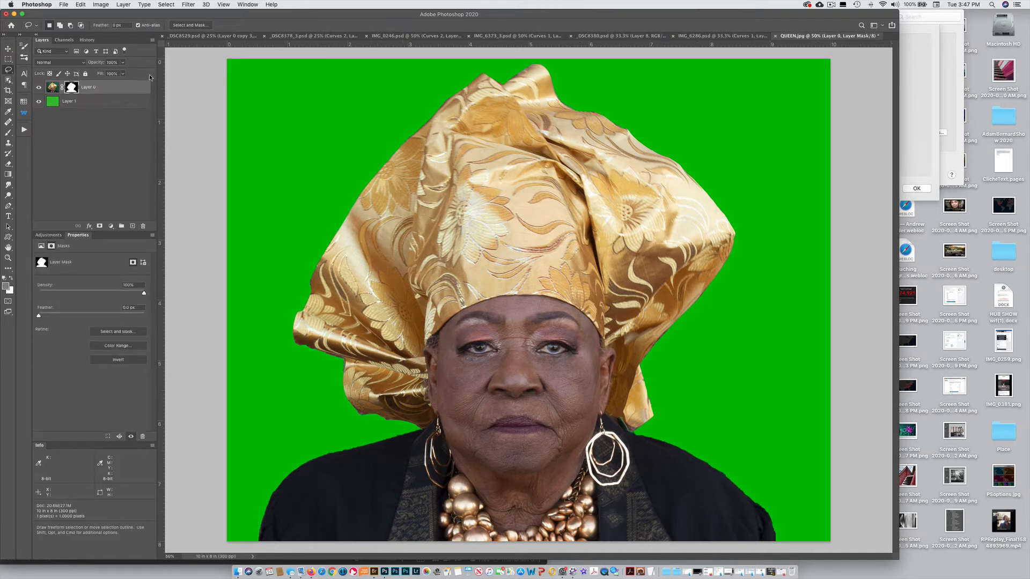
{"action": "left_click", "coordinate": [188, 5]}
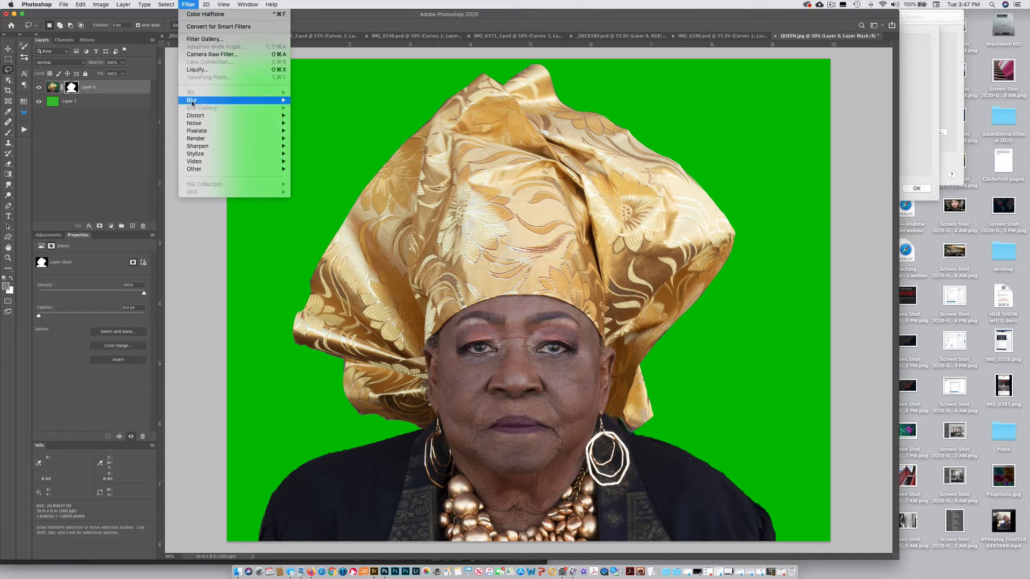
{"action": "mouse_move", "coordinate": [231, 100]}
{"action": "left_click", "coordinate": [317, 131]}
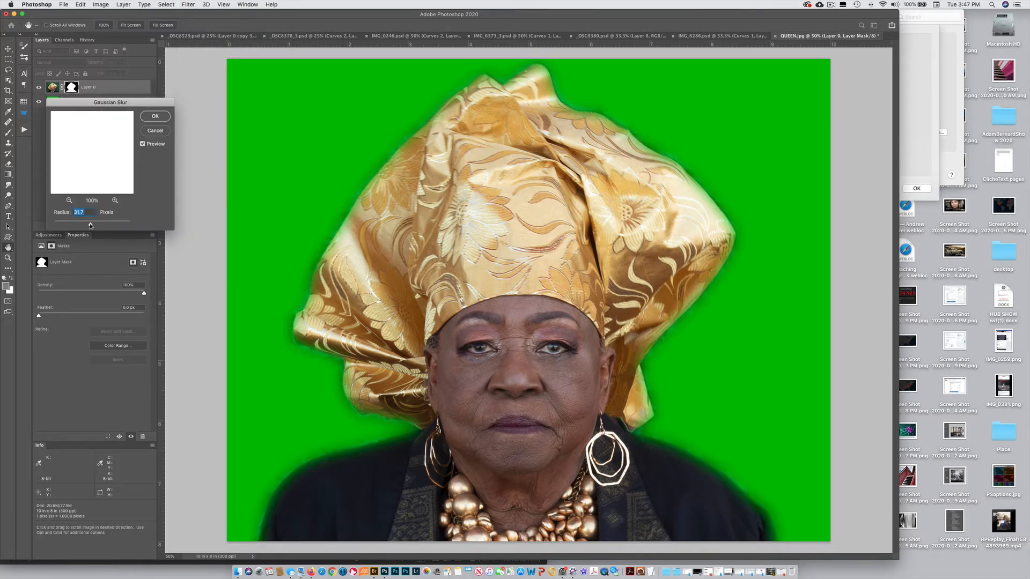
{"action": "left_click_drag", "start_coordinate": [90, 226], "coordinate": [56, 225]}
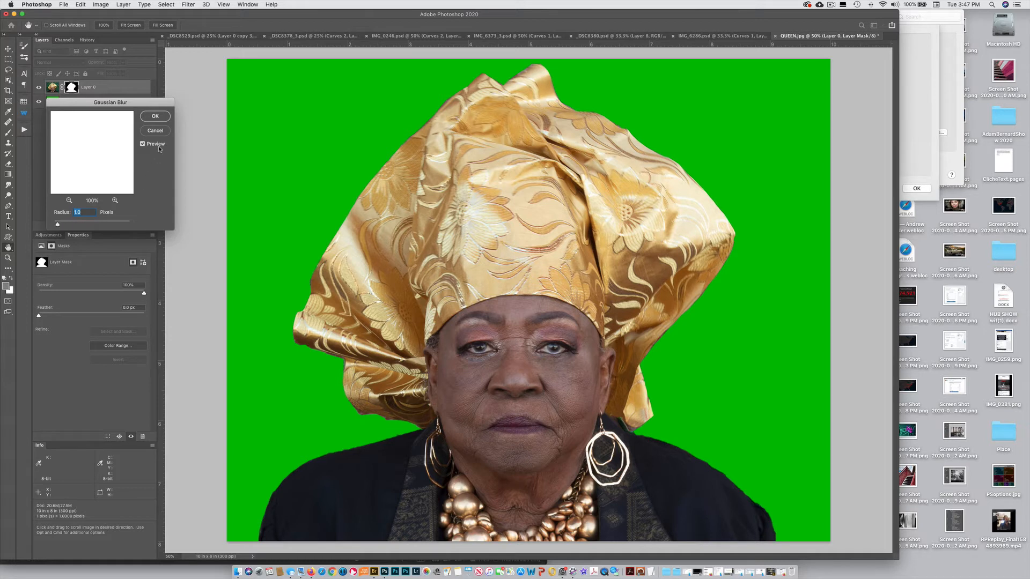
{"action": "left_click", "coordinate": [156, 116]}
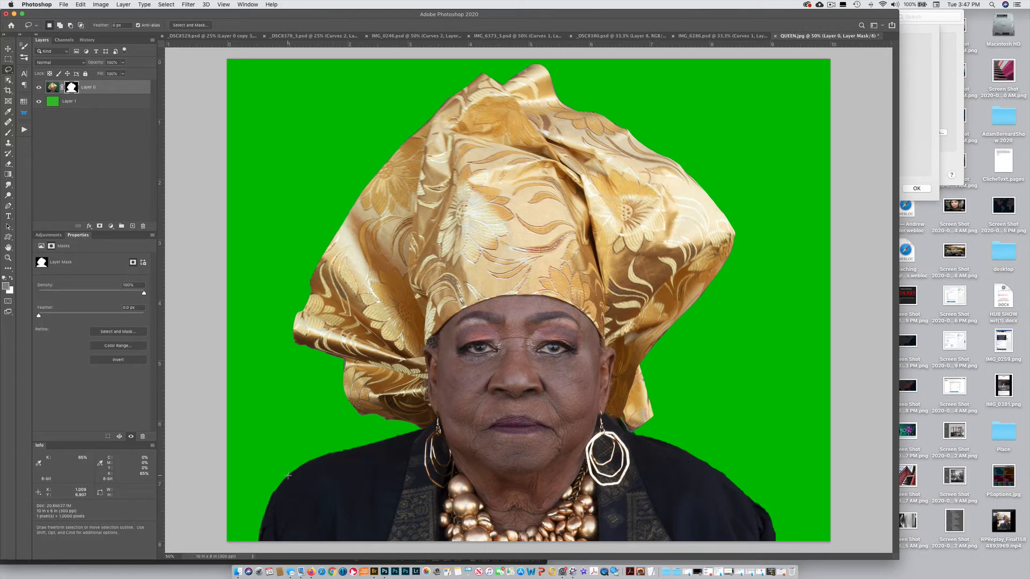
Choose the Brush tool for retouching the mask edges, reducing its size and lowering its hardness.
{"action": "key", "text": "super+plus"}
{"action": "key", "text": "super+plus"}
{"action": "mouse_move", "coordinate": [356, 456]}
{"action": "left_mouse_down"}
{"action": "mouse_move", "coordinate": [455, 289]}
{"action": "mouse_move", "coordinate": [455, 236]}
{"action": "left_mouse_up"}
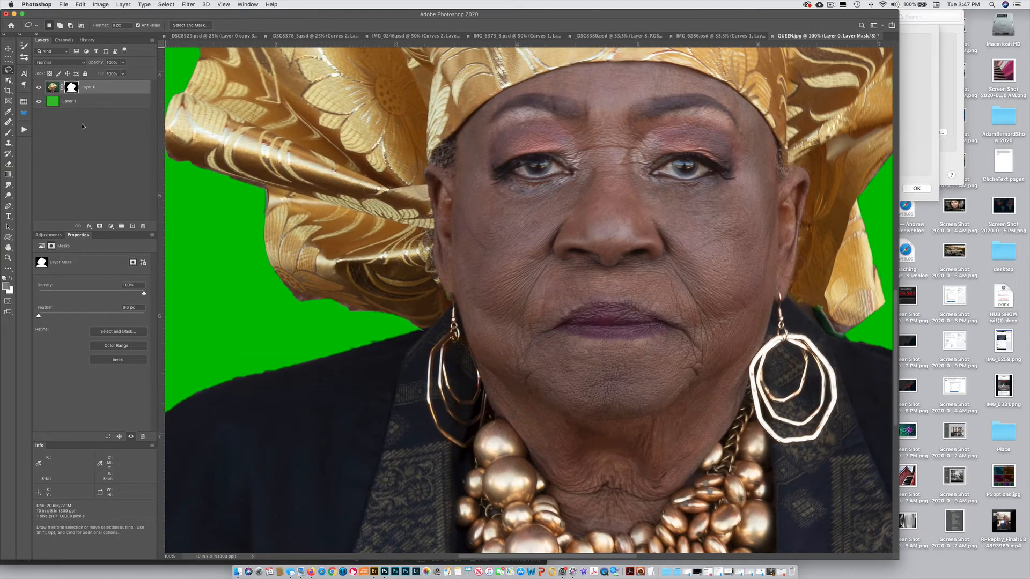
{"action": "left_click", "coordinate": [8, 134]}
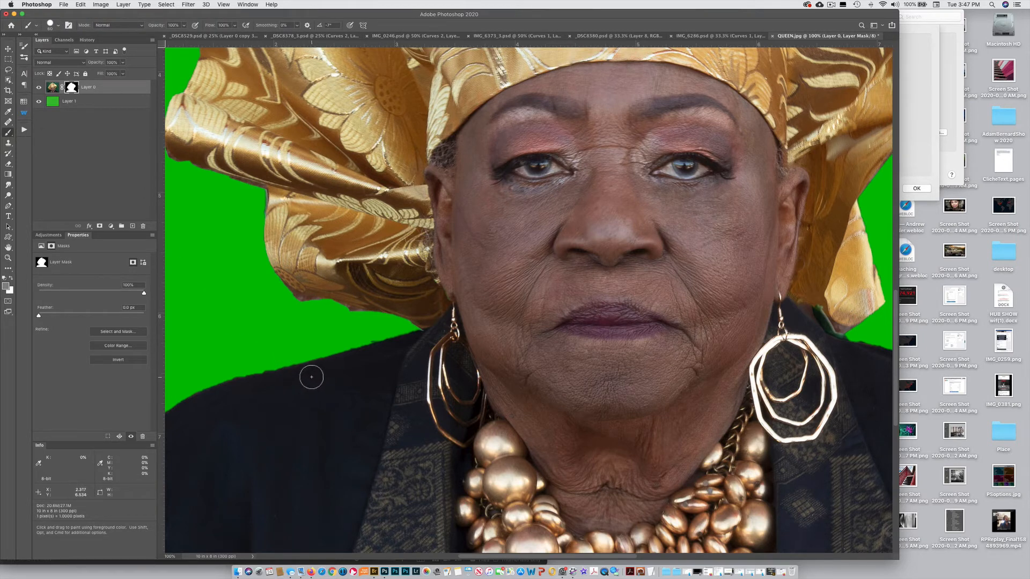
{"action": "key", "text": "bracketleft"}
{"action": "key", "text": "bracketleft"}
{"action": "key", "text": "bracketleft"}
{"action": "key", "text": "bracketleft"}
{"action": "key", "text": "bracketleft"}
{"action": "left_click", "coordinate": [50, 27]}
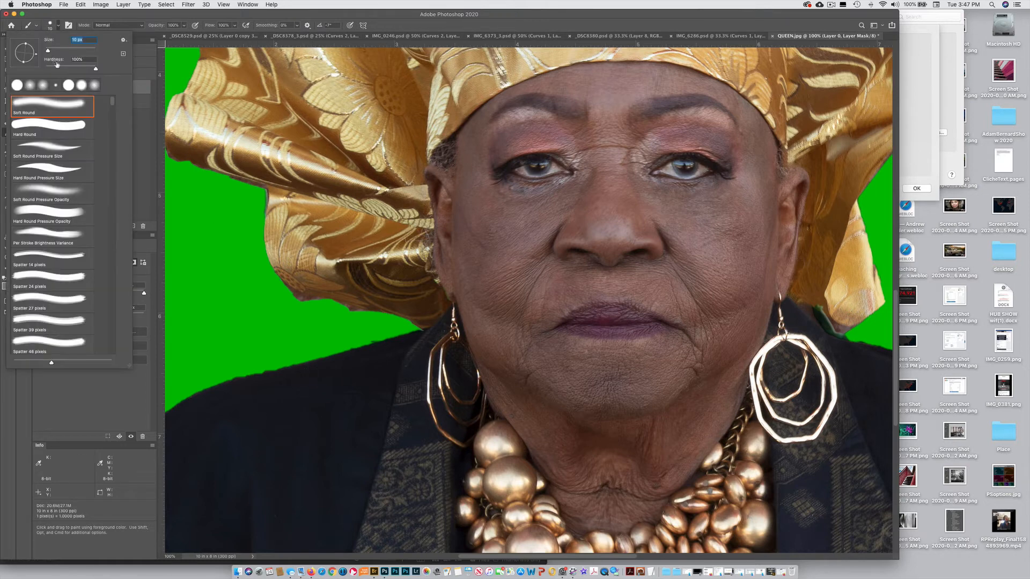
{"action": "left_click", "coordinate": [71, 68]}
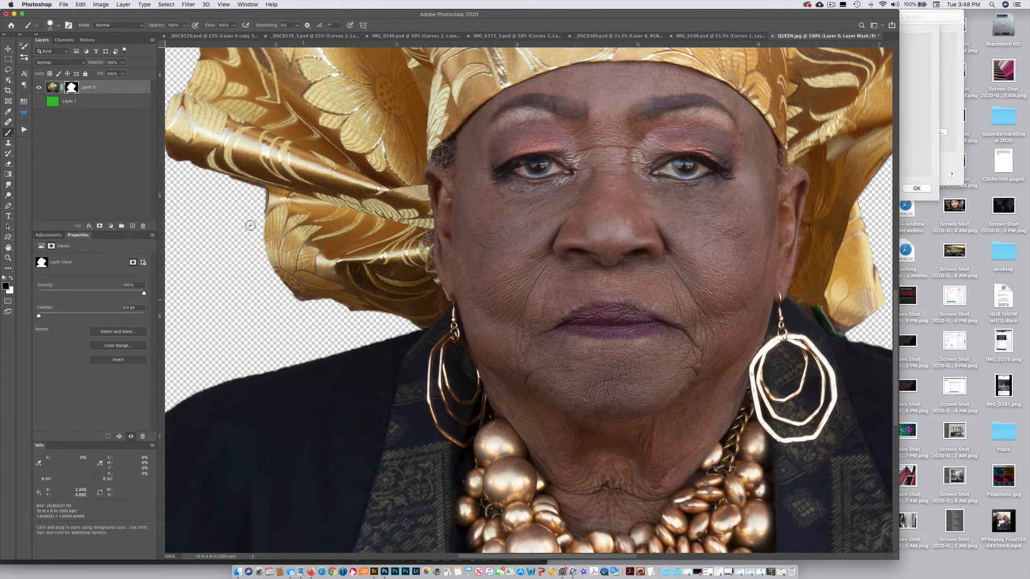
Paint black on the portrait's mask along the headwrap's lower-left fold and make the green layer visible again.
{"action": "left_click_drag", "start_coordinate": [260, 193], "coordinate": [260, 213]}
{"action": "left_click_drag", "start_coordinate": [383, 319], "coordinate": [271, 304]}
{"action": "left_click", "coordinate": [39, 101]}
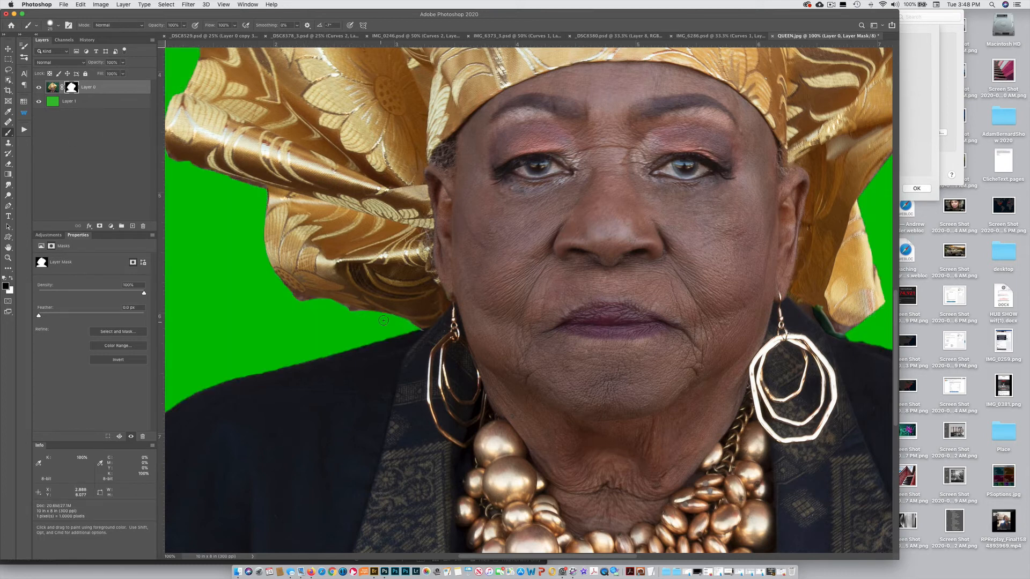
{"action": "left_click_drag", "start_coordinate": [389, 319], "coordinate": [343, 314]}
Refill the green backdrop layer with black and white to compare the cutout edges, ending on white.
{"action": "left_click", "coordinate": [10, 279]}
{"action": "left_click", "coordinate": [52, 101]}
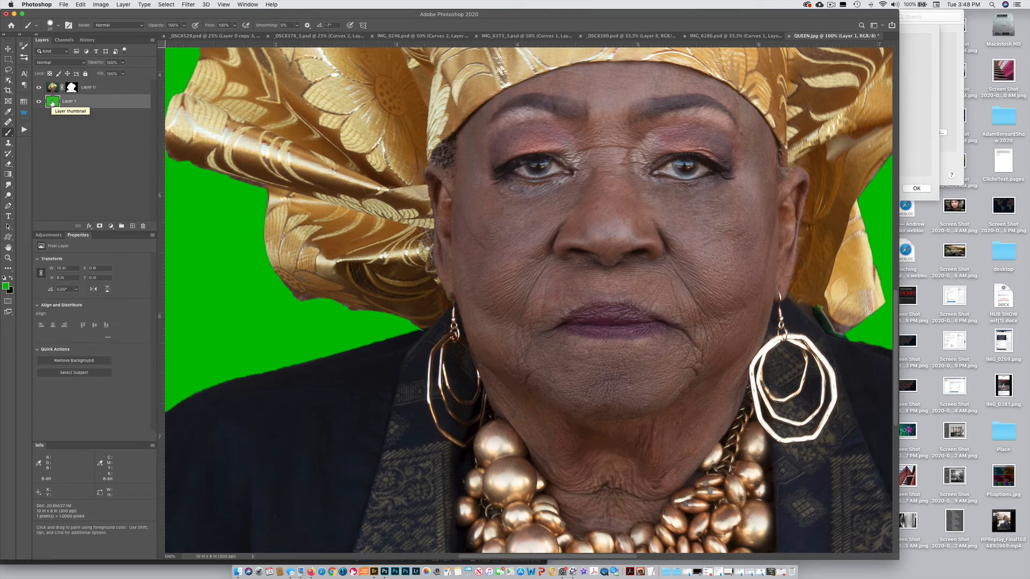
{"action": "key", "text": "super+BackSpace"}
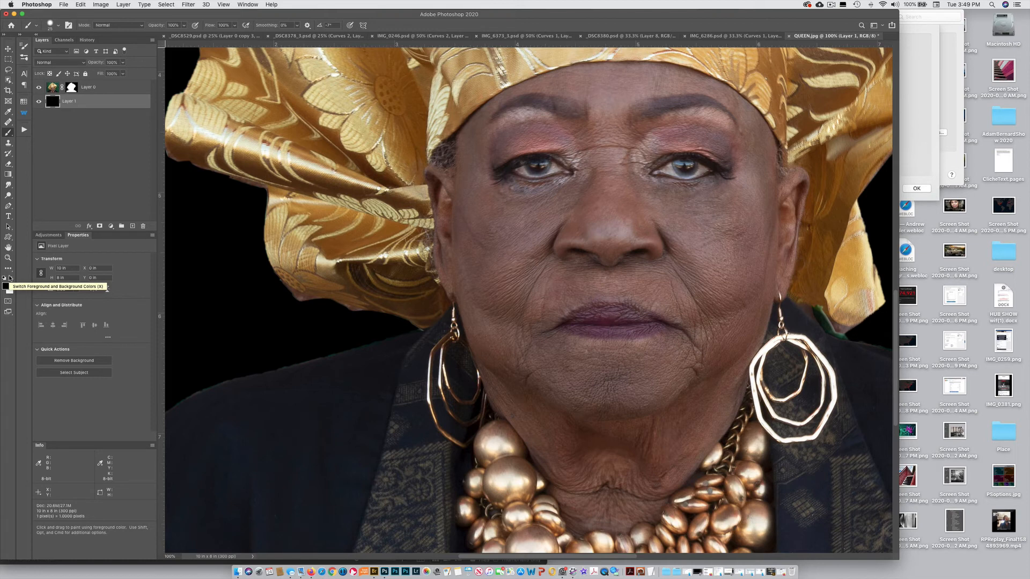
{"action": "key", "text": "super+BackSpace"}
{"action": "key", "text": "alt+BackSpace"}
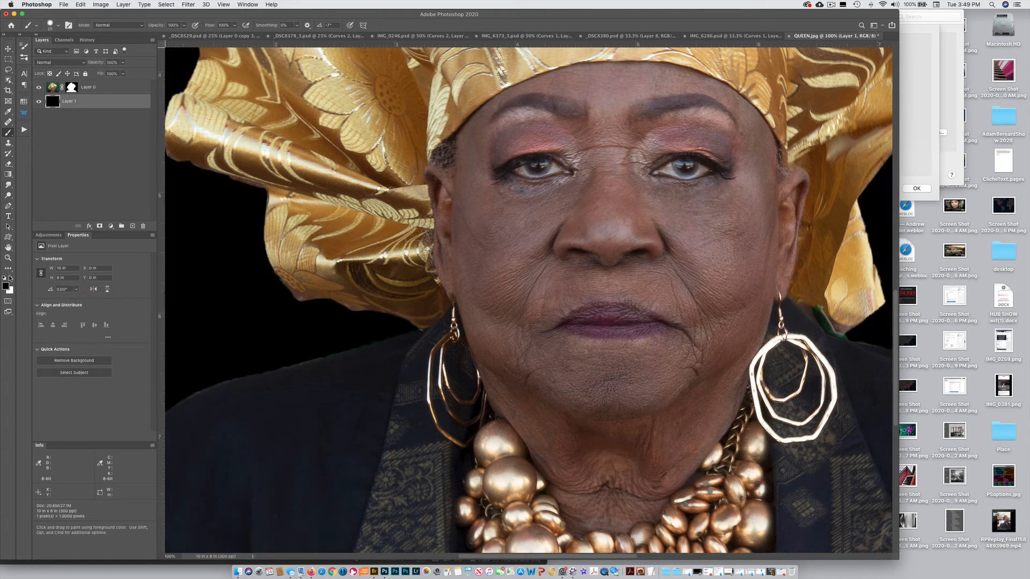
{"action": "key", "text": "super+BackSpace"}
{"action": "key", "text": "alt+BackSpace"}
{"action": "key", "text": "super+BackSpace"}
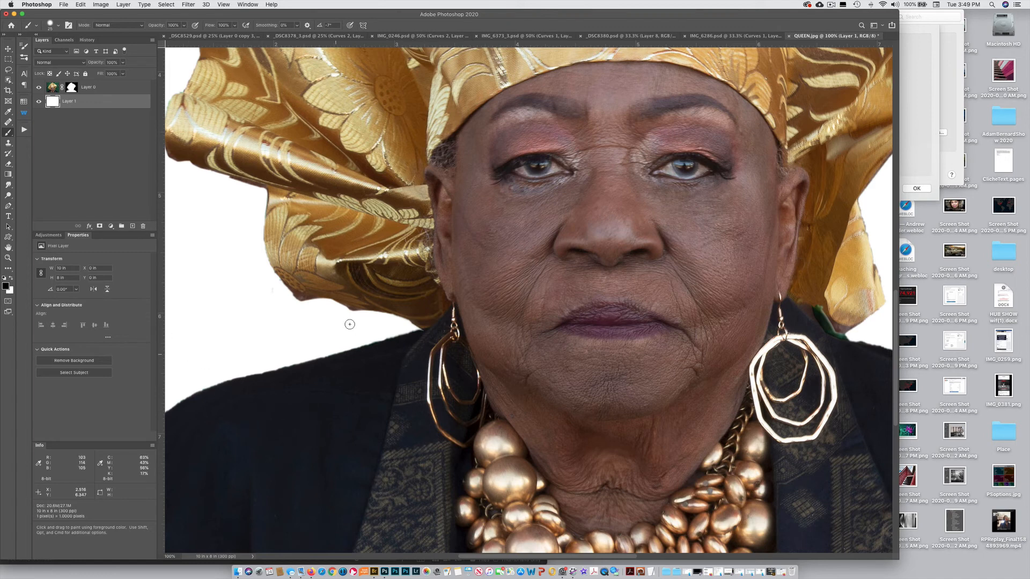
{"action": "left_click_drag", "start_coordinate": [277, 306], "coordinate": [272, 297]}
{"action": "key", "text": "super+z"}
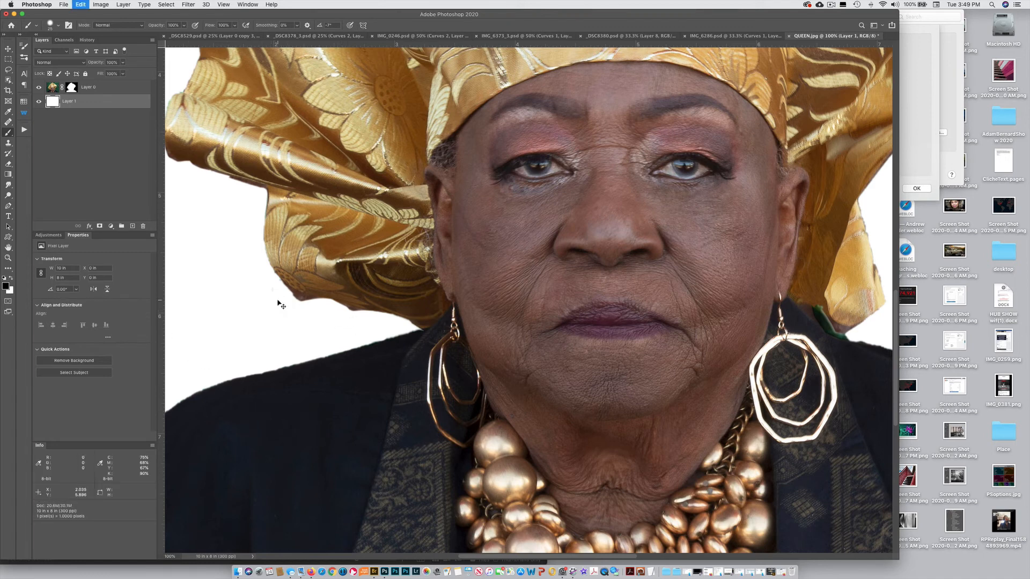
{"action": "key", "text": "x"}
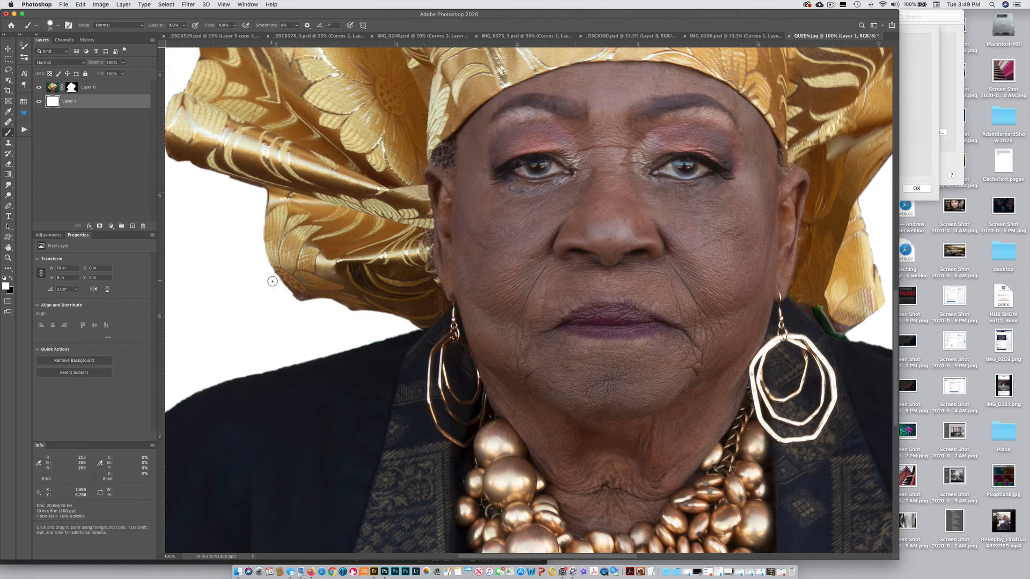
Paint on the portrait's layer mask along the left shoulder and the headwrap's lower-left fold to clean up the cutout edge.
{"action": "left_click", "coordinate": [71, 87]}
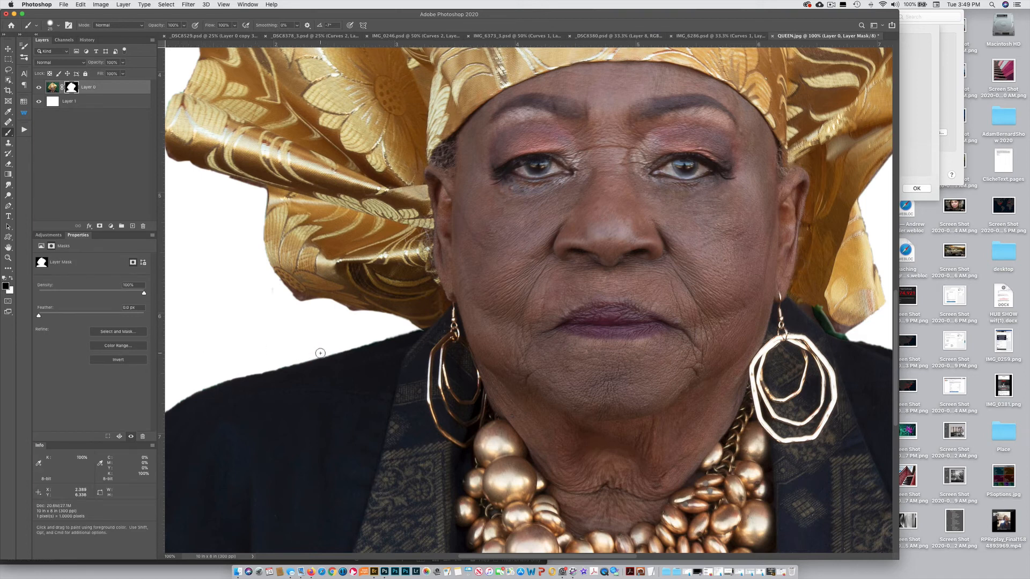
{"action": "left_click_drag", "start_coordinate": [317, 354], "coordinate": [216, 381]}
{"action": "mouse_move", "coordinate": [259, 226]}
{"action": "left_mouse_down"}
{"action": "mouse_move", "coordinate": [263, 263]}
{"action": "mouse_move", "coordinate": [295, 306]}
{"action": "left_mouse_up"}
{"action": "mouse_move", "coordinate": [257, 191]}
{"action": "left_mouse_down"}
{"action": "mouse_move", "coordinate": [205, 175]}
{"action": "mouse_move", "coordinate": [261, 193]}
{"action": "mouse_move", "coordinate": [195, 174]}
{"action": "mouse_move", "coordinate": [205, 179]}
{"action": "mouse_move", "coordinate": [203, 163]}
{"action": "mouse_move", "coordinate": [282, 187]}
{"action": "left_mouse_up"}
{"action": "key", "text": "x"}
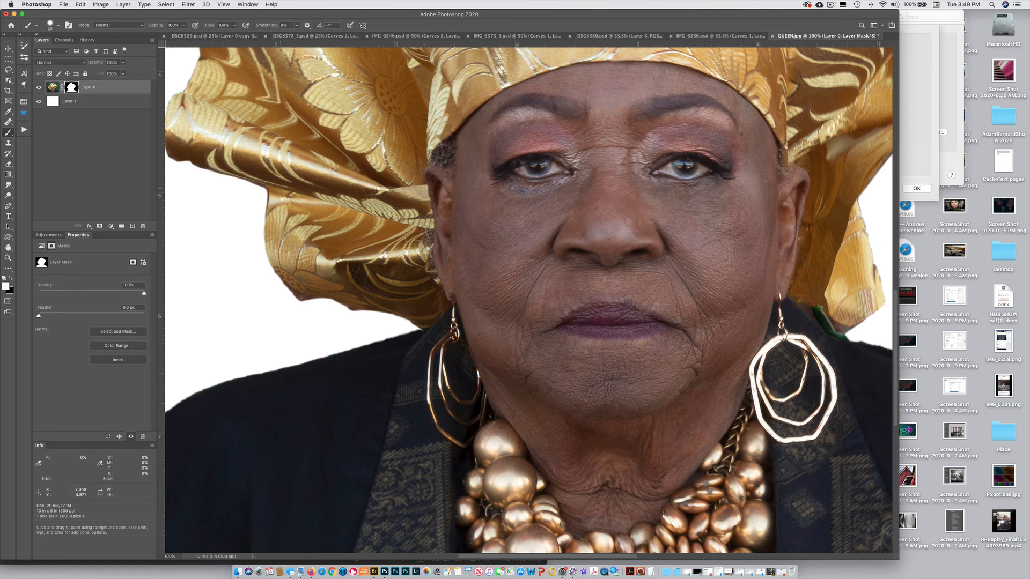
{"action": "left_click_drag", "start_coordinate": [234, 320], "coordinate": [340, 310]}
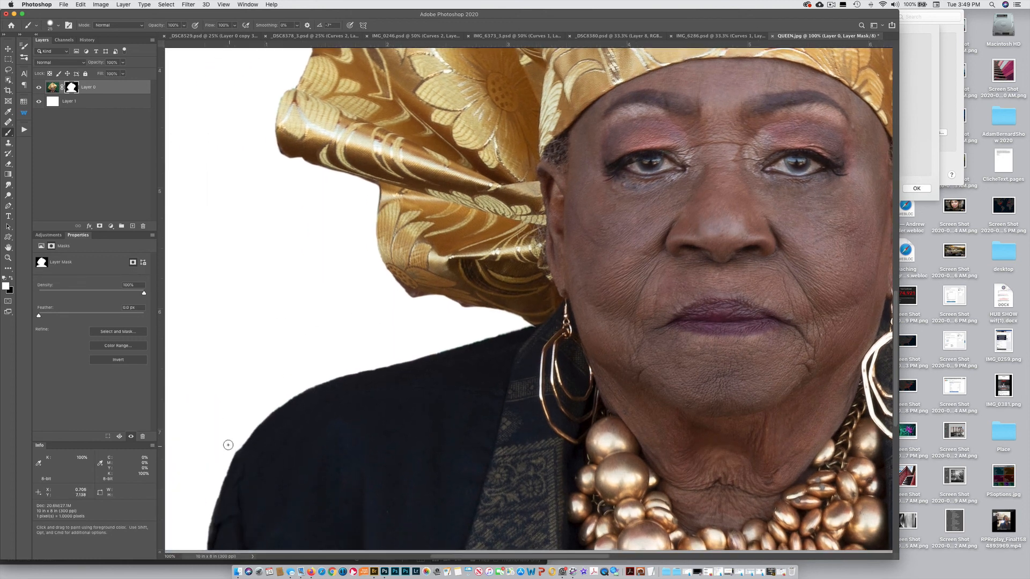